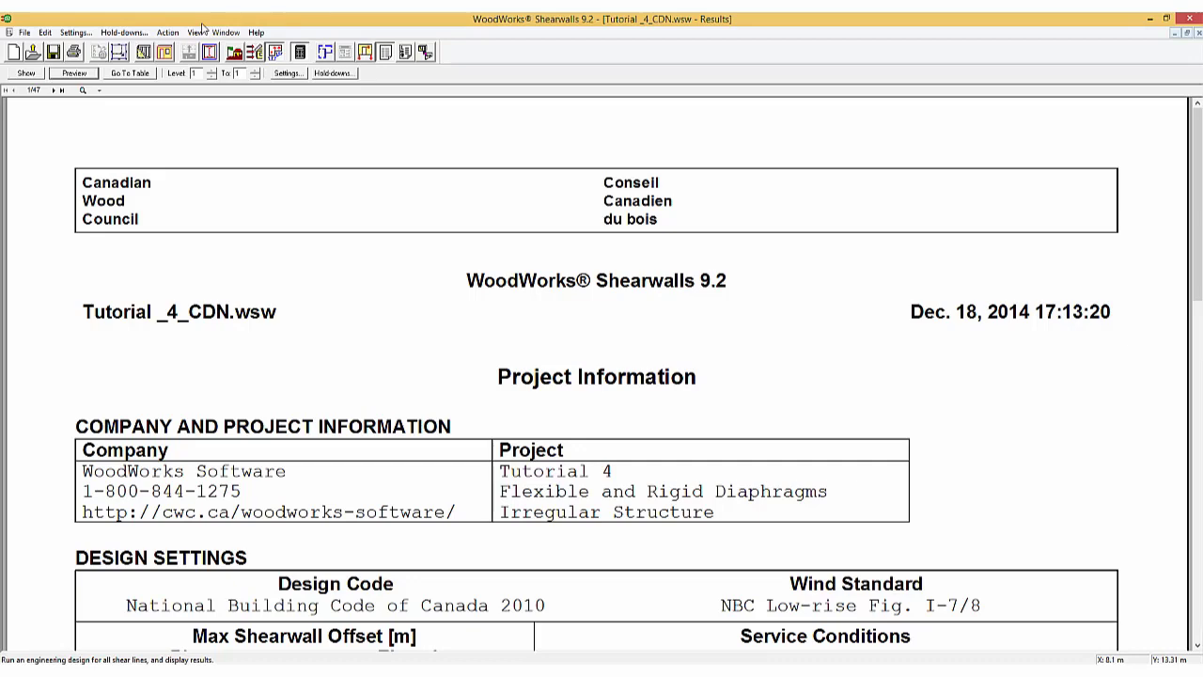
# - Browse the Go To Table Wind/Seismic Design submenus to reach the Structure Input diaphragm flexibility checkboxes
pyautogui.click(141, 74)
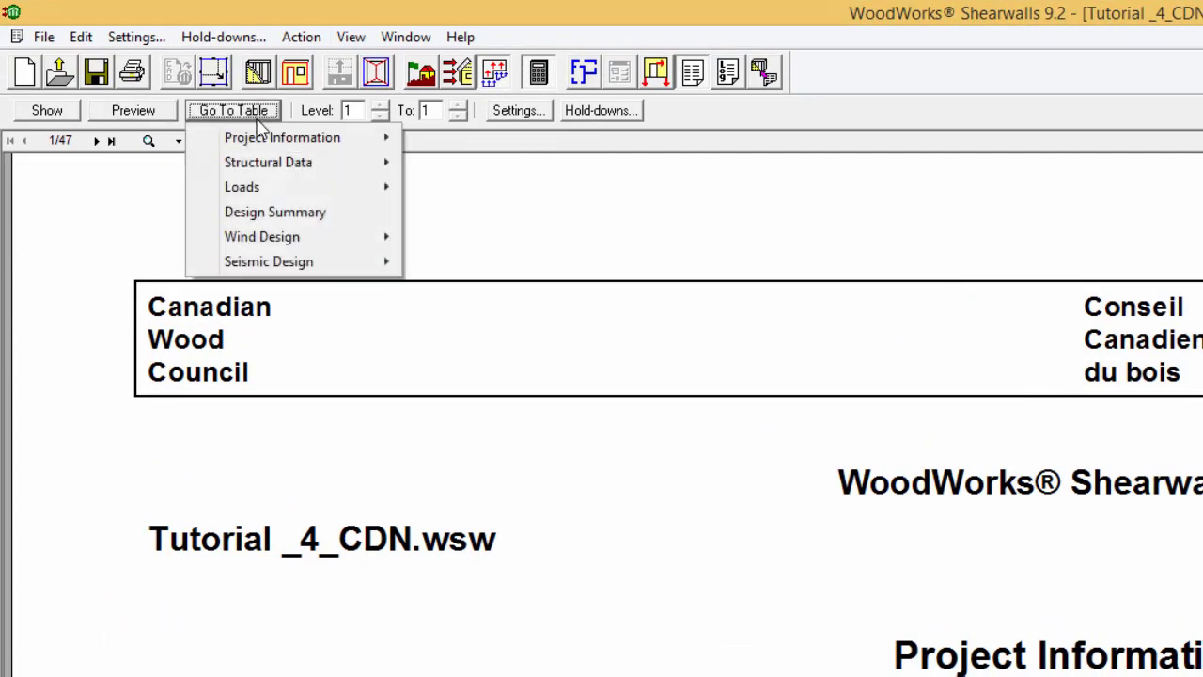
pyautogui.moveTo(288, 236)
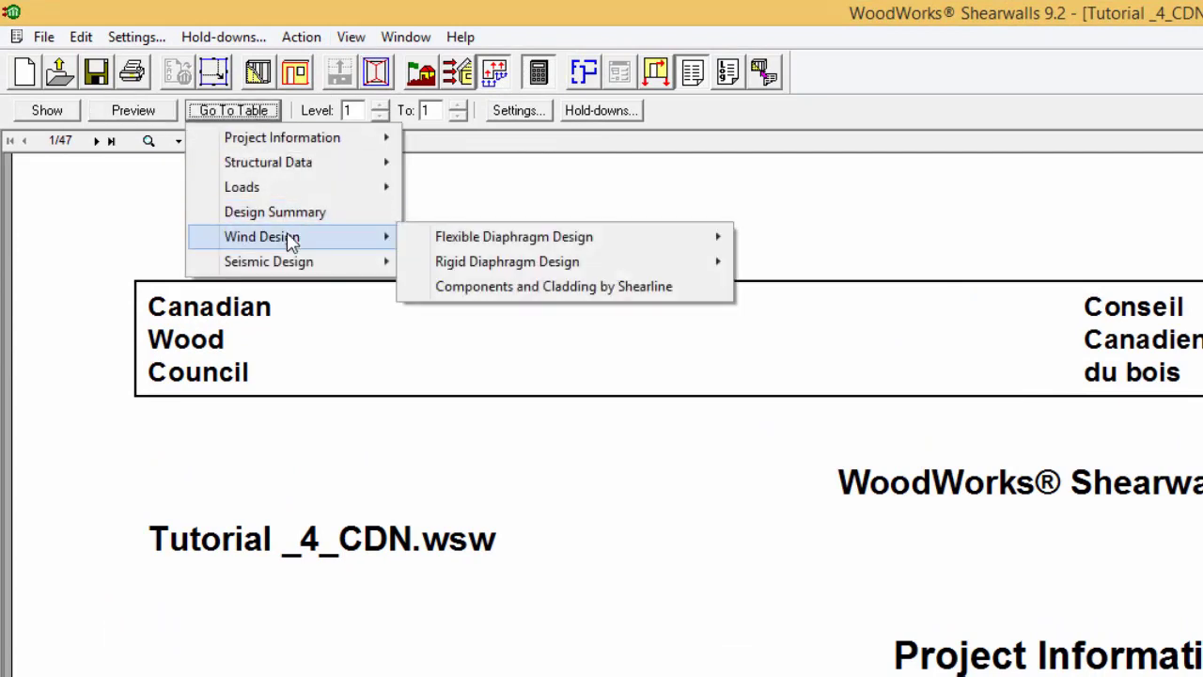
pyautogui.moveTo(452, 246)
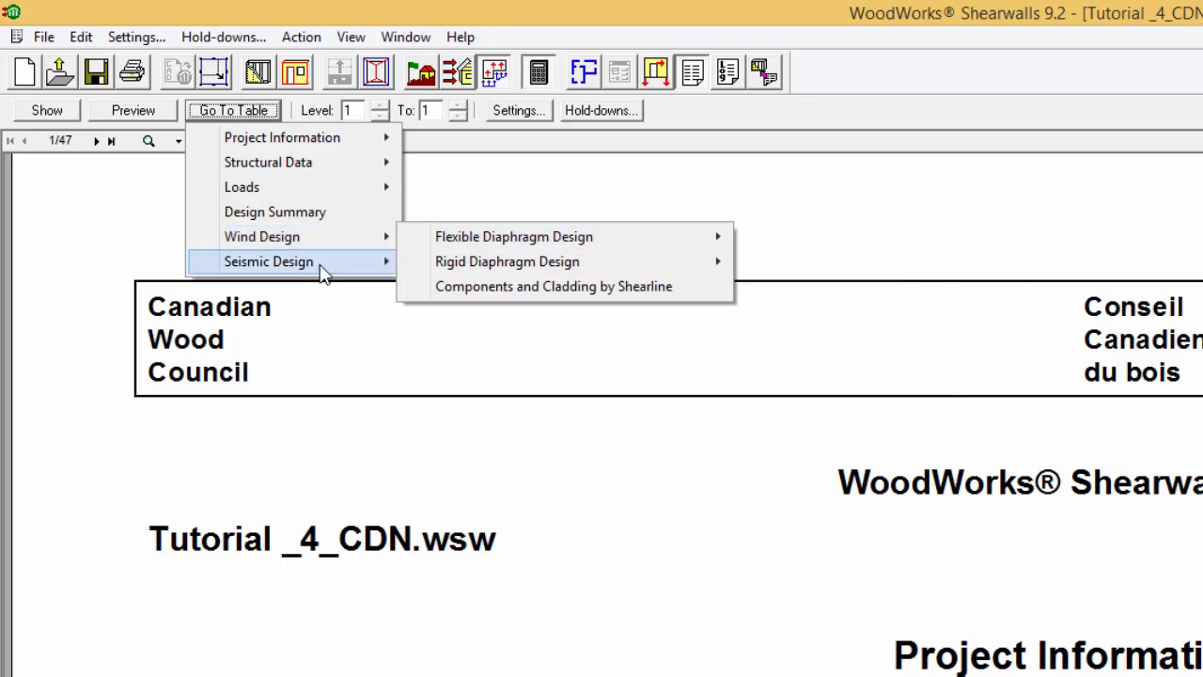
pyautogui.moveTo(318, 269)
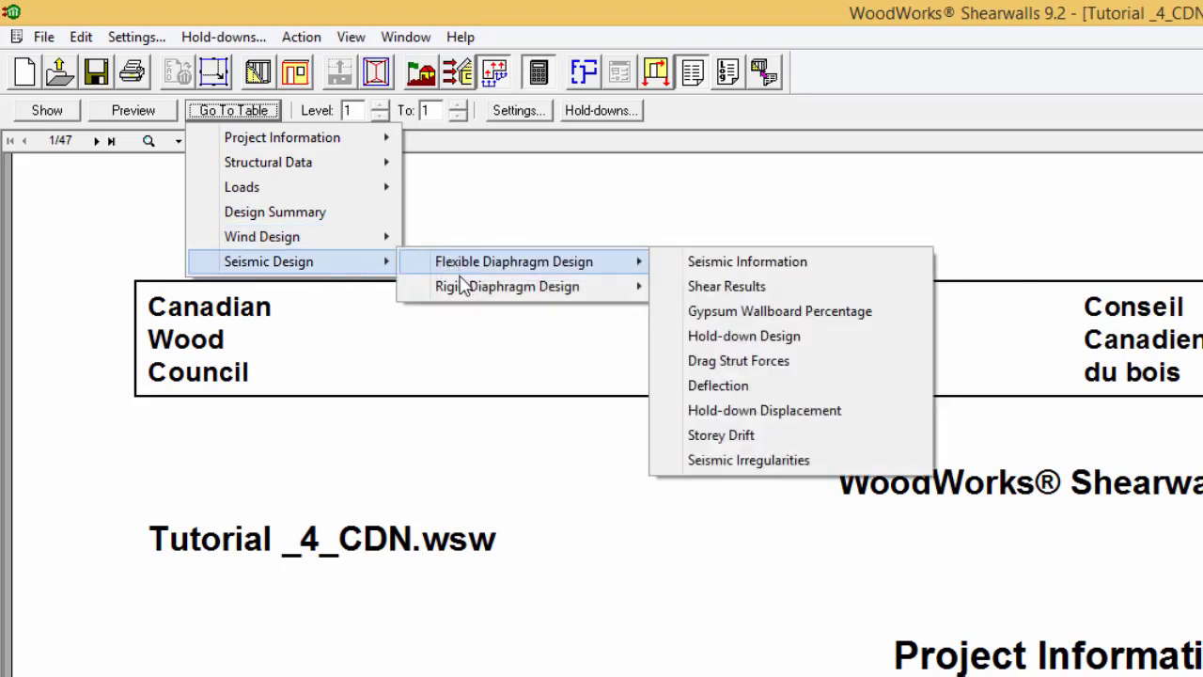
pyautogui.moveTo(463, 294)
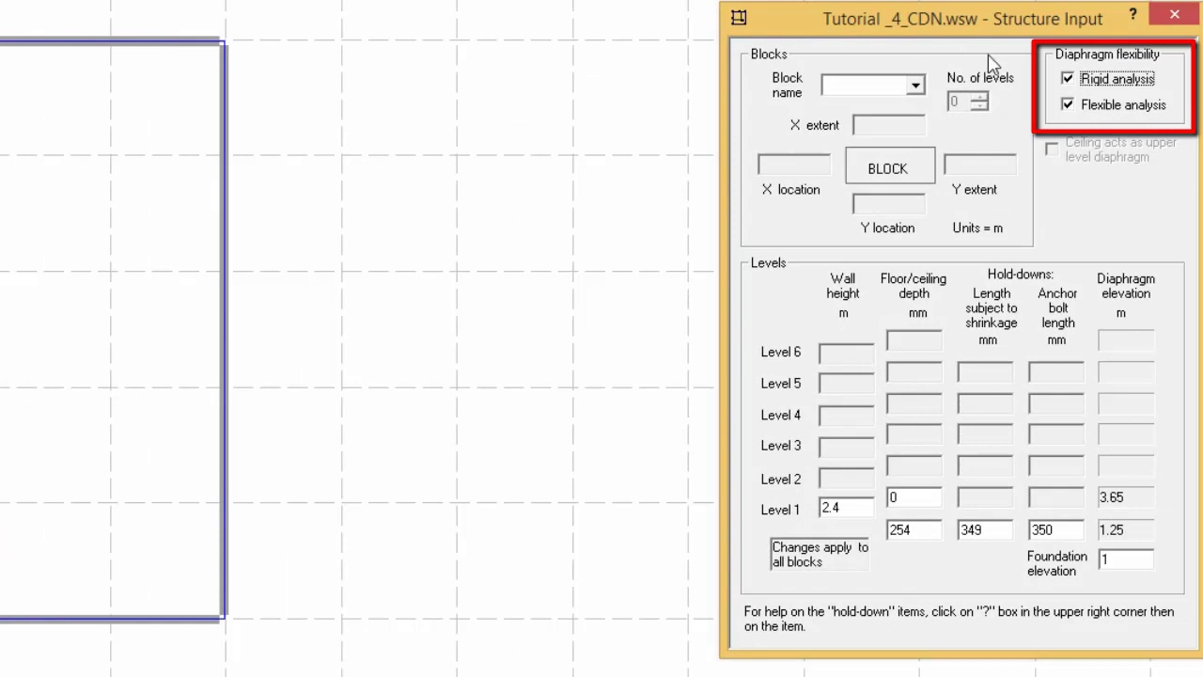
# - Toggle the Flexible and Rigid checkboxes so both stay checked, then display the shearwall plan
pyautogui.click(1072, 107)
pyautogui.click(1066, 83)
pyautogui.click(1068, 81)
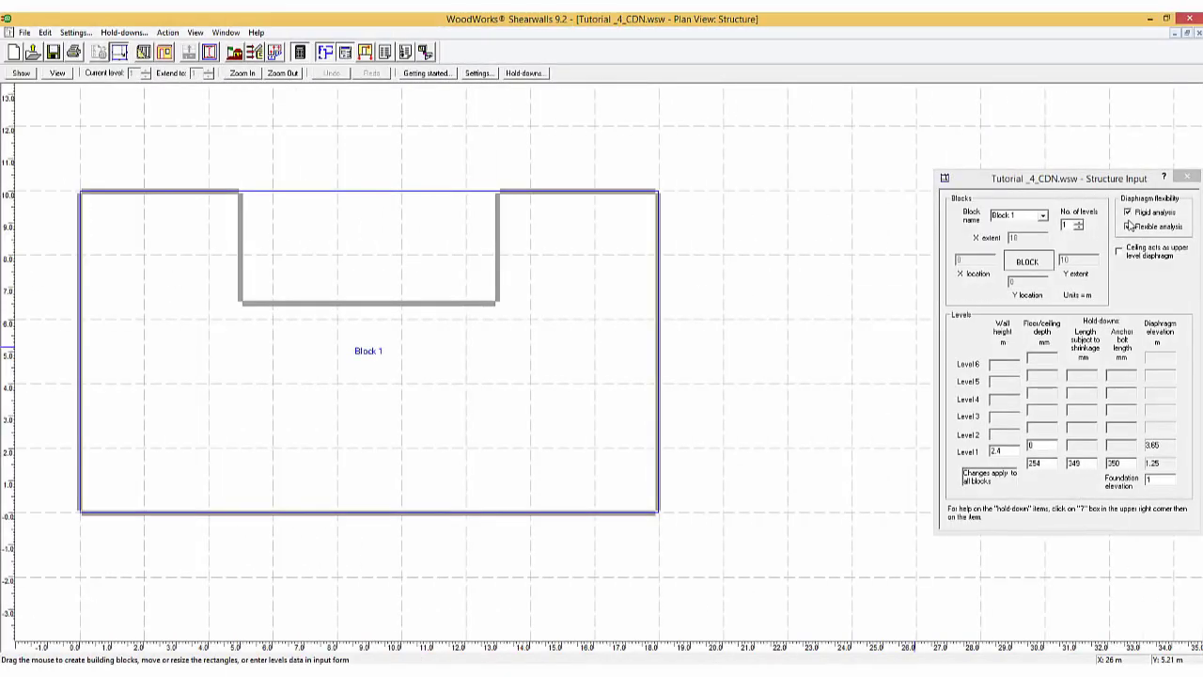
pyautogui.click(146, 53)
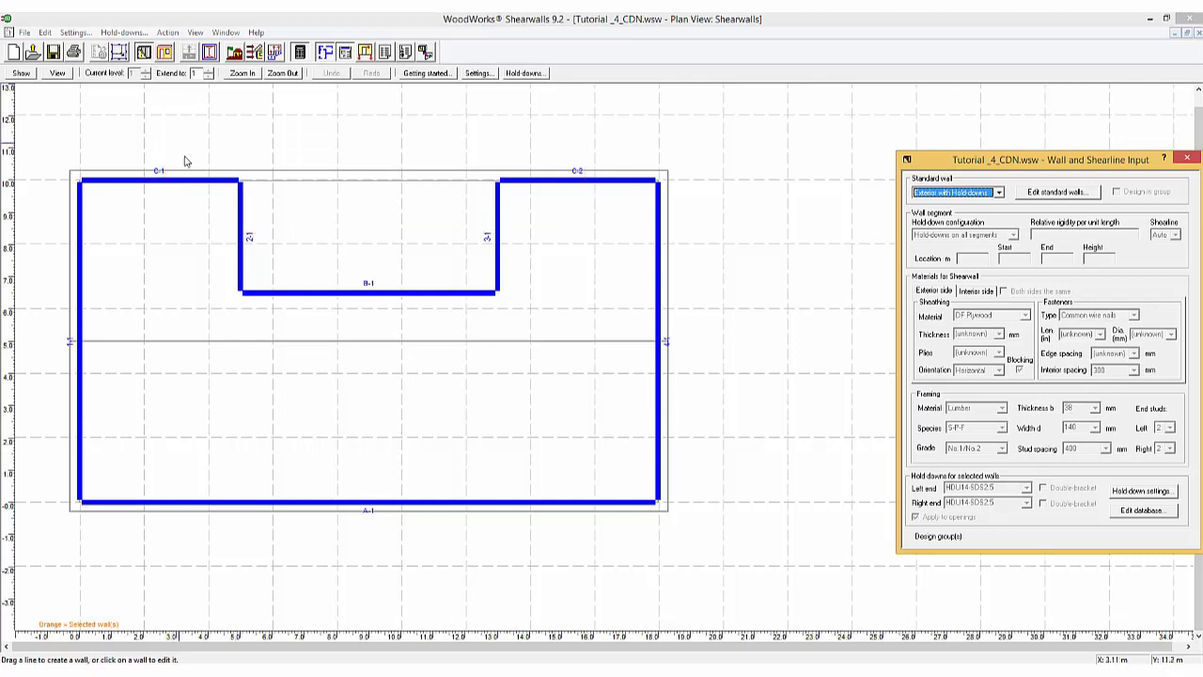
# - Select top wall C-1 in the plan and show the shearline C elevation
pyautogui.click(196, 184)
pyautogui.click(196, 184)
pyautogui.click(364, 51)
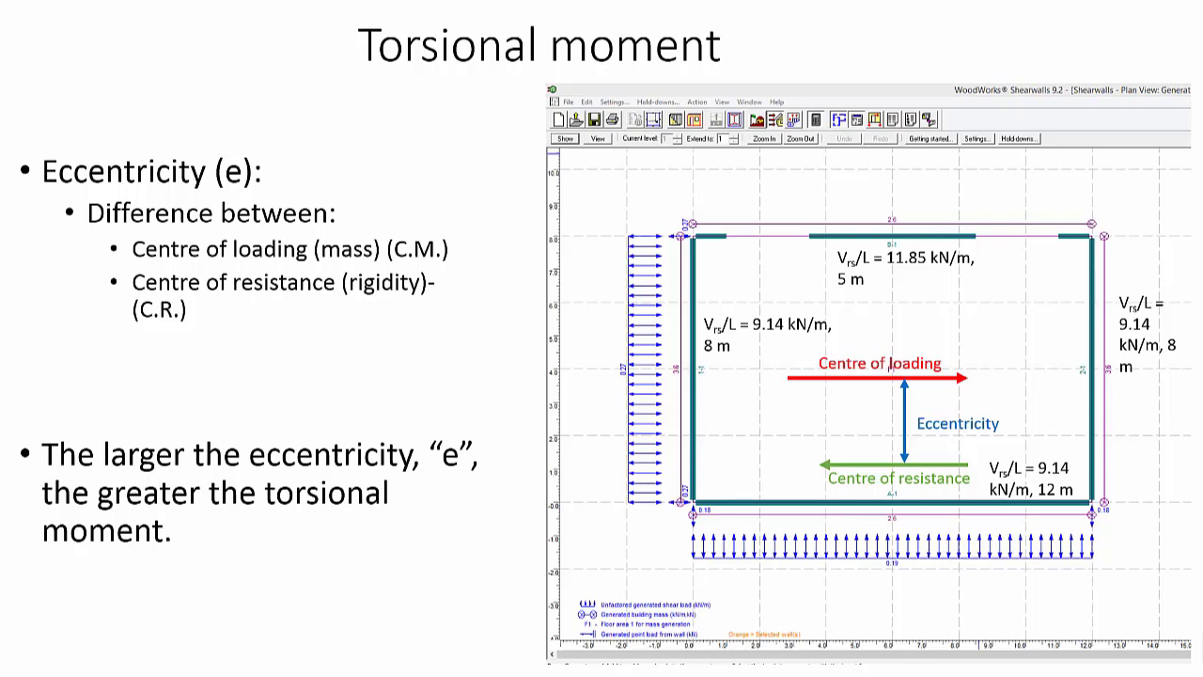
# - Advance through the torsional moment formula and centre of resistance slides
pyautogui.press('Right')
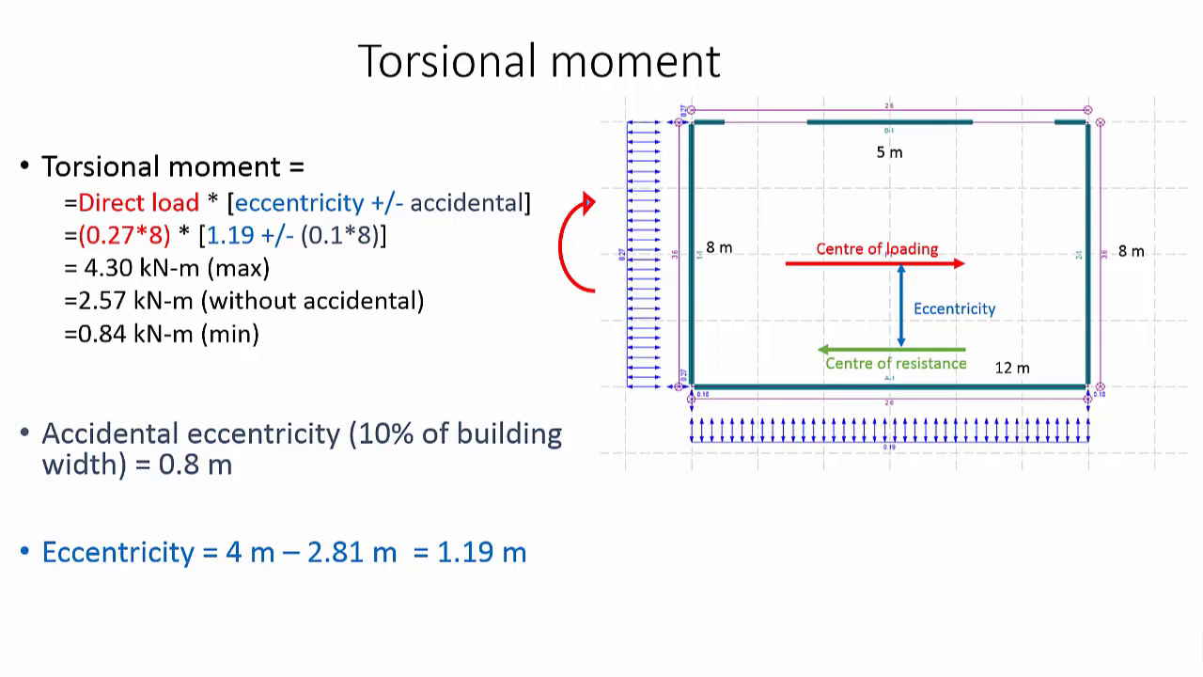
pyautogui.press('Right')
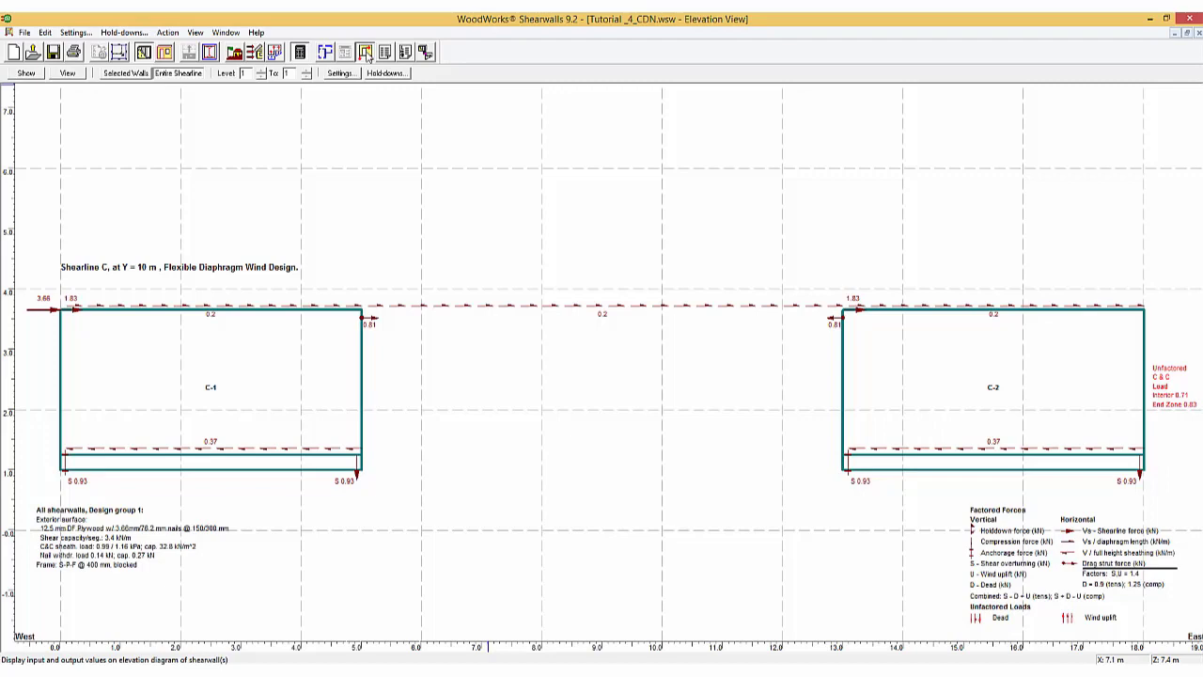
# - Open Design Settings to view the worst-case rigid vs. flexible diaphragm option
pyautogui.click(340, 72)
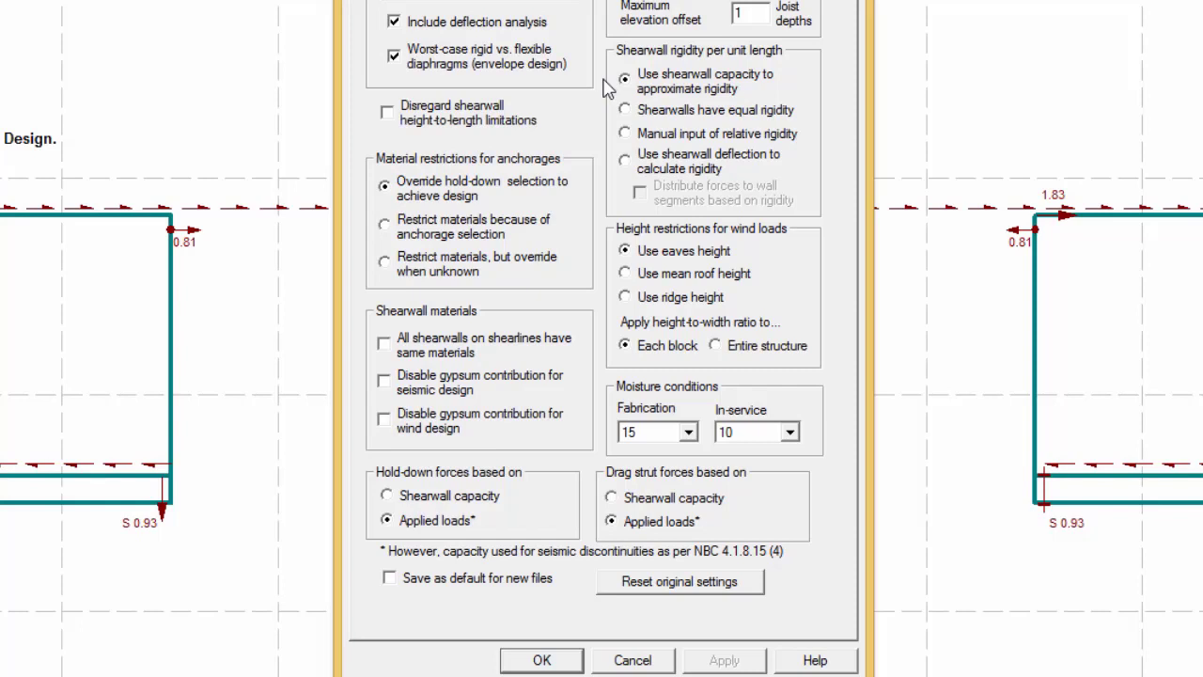
# - Try Manual input and shearwall-deflection rigidity options, then cancel Design Settings unchanged
pyautogui.click(626, 135)
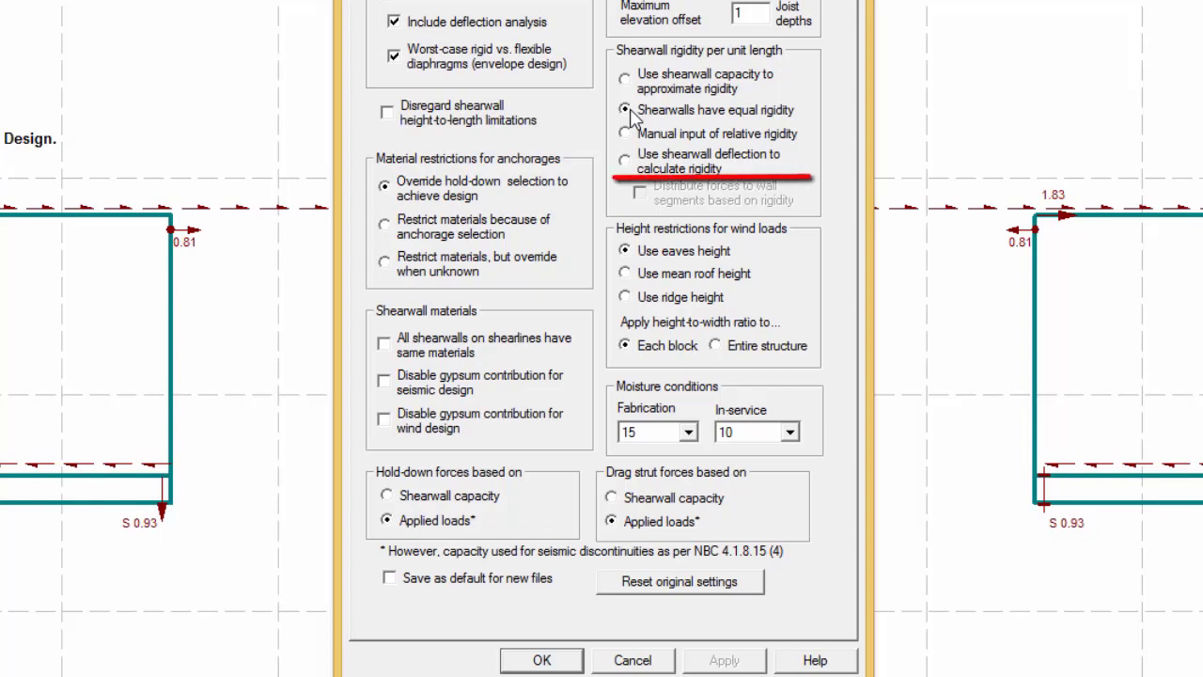
pyautogui.click(626, 161)
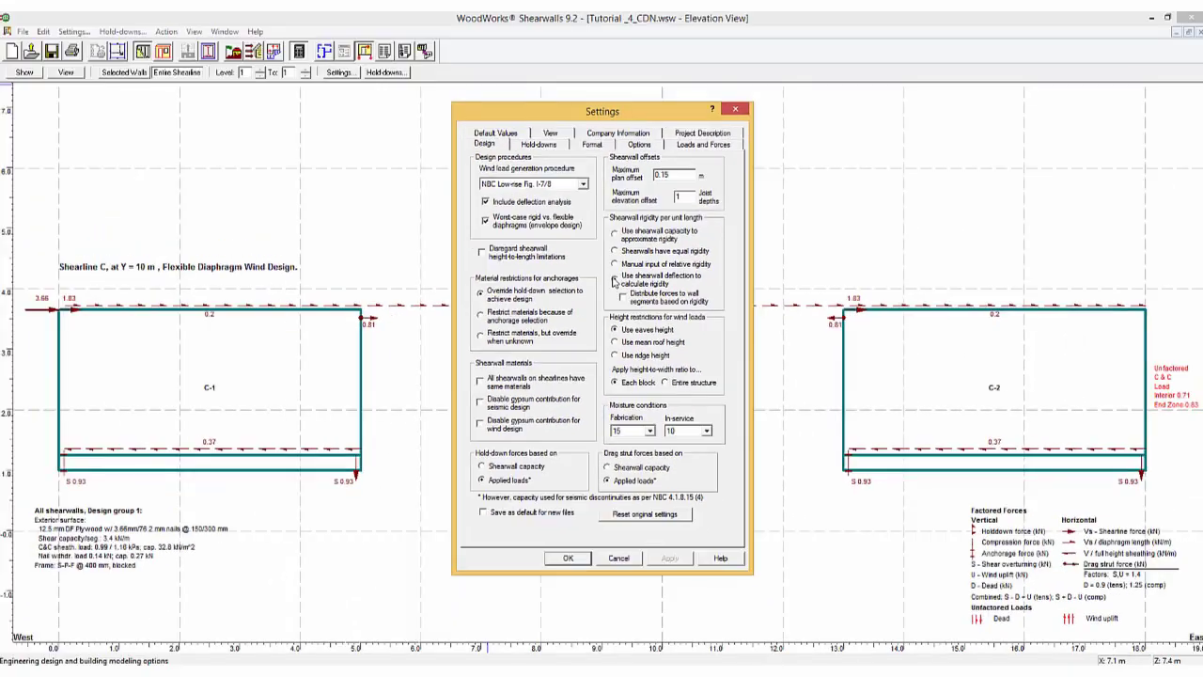
pyautogui.click(621, 559)
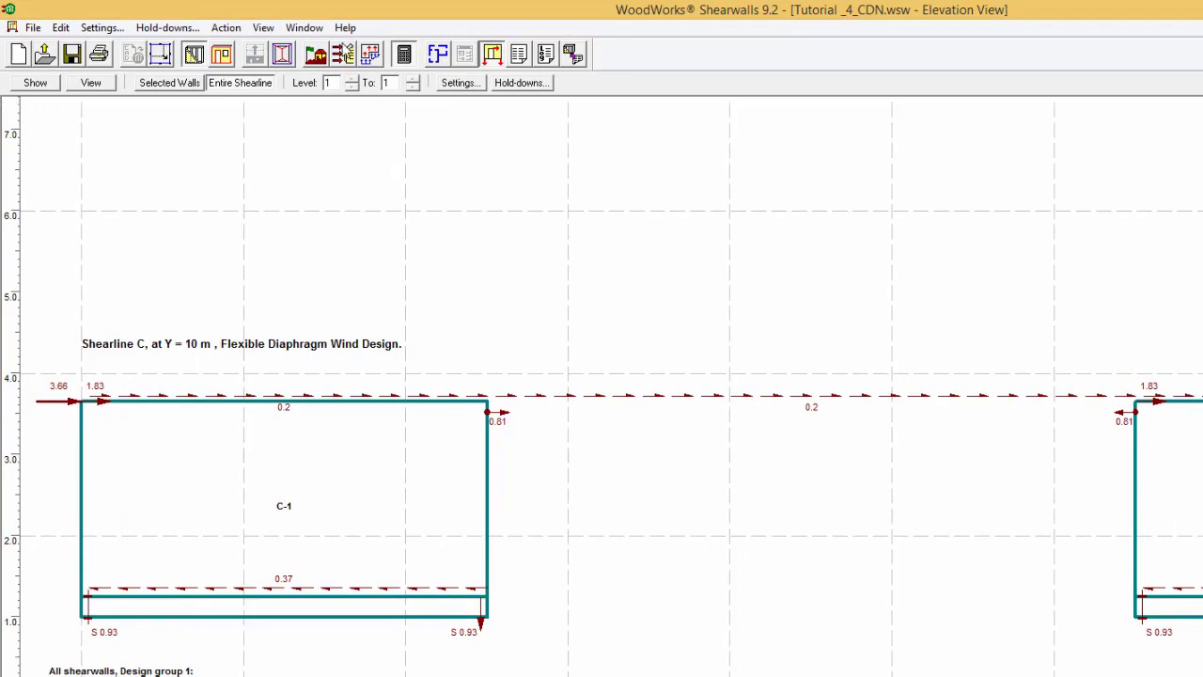
# - Delete generated loads, add a 5.0 kN/m seismic line load on A-1, and run the design
pyautogui.click(343, 53)
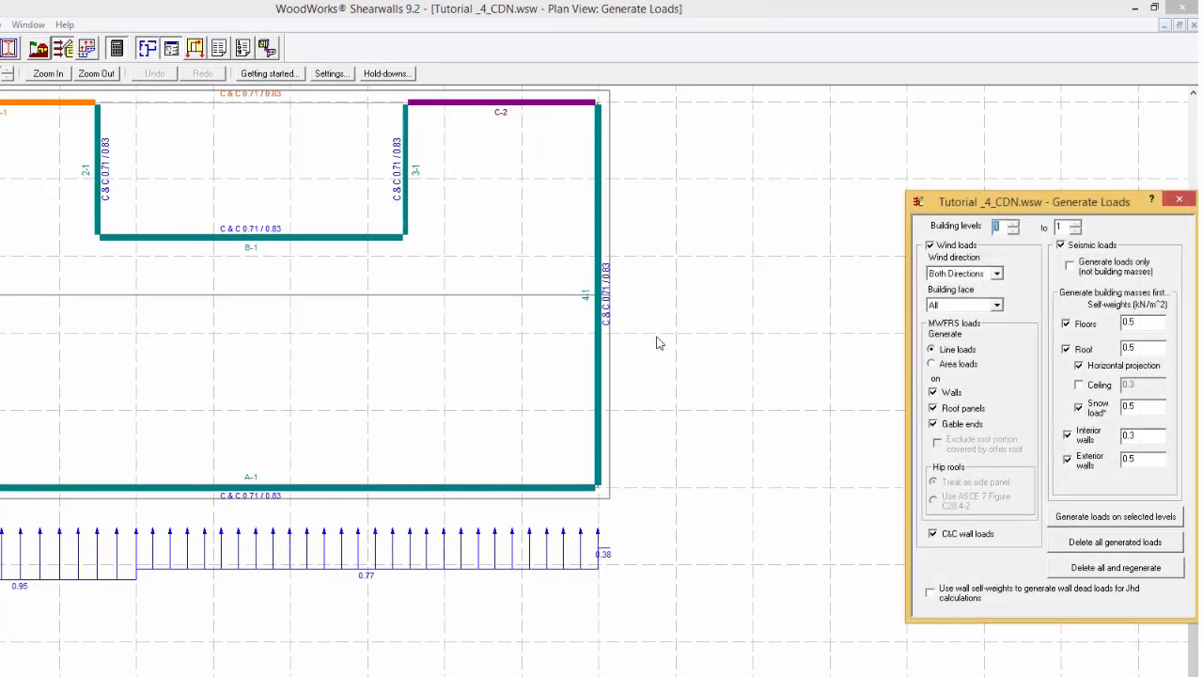
pyautogui.click(1093, 542)
pyautogui.click(89, 51)
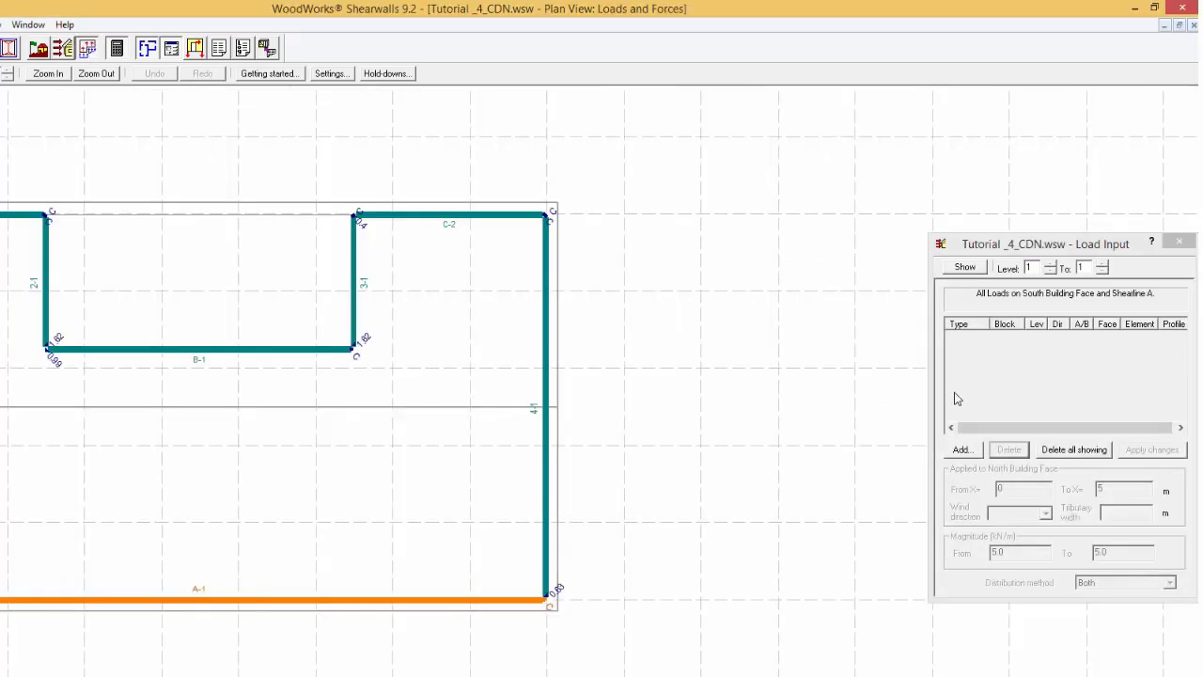
pyautogui.click(959, 449)
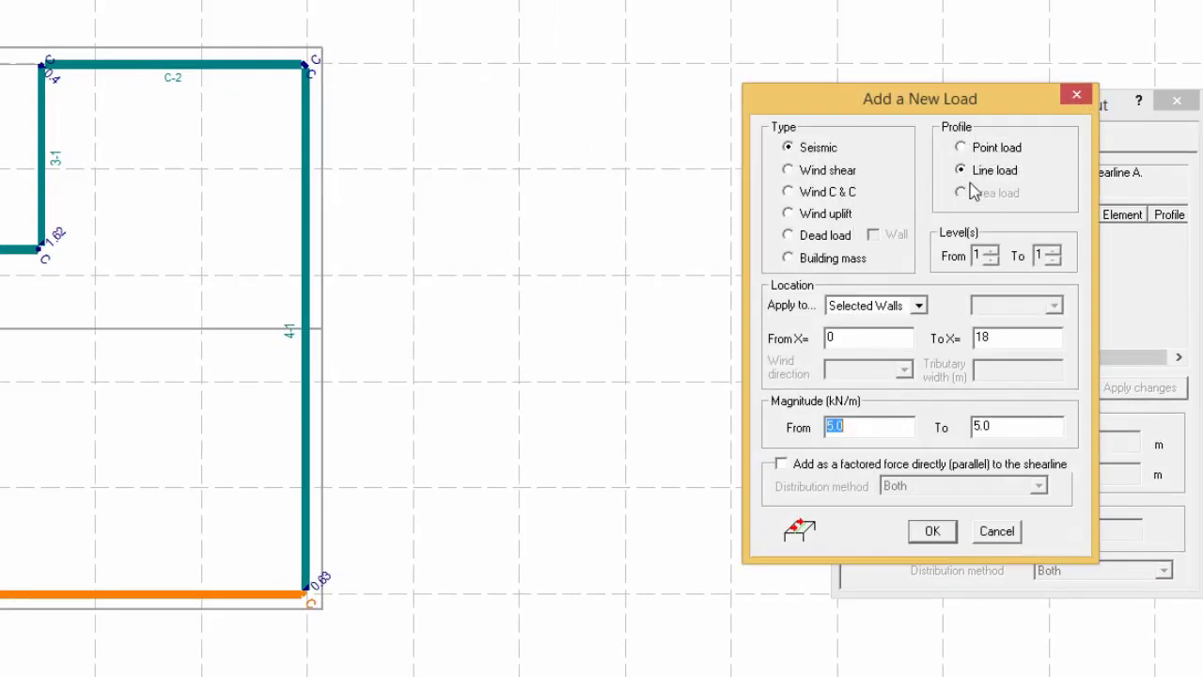
pyautogui.click(933, 532)
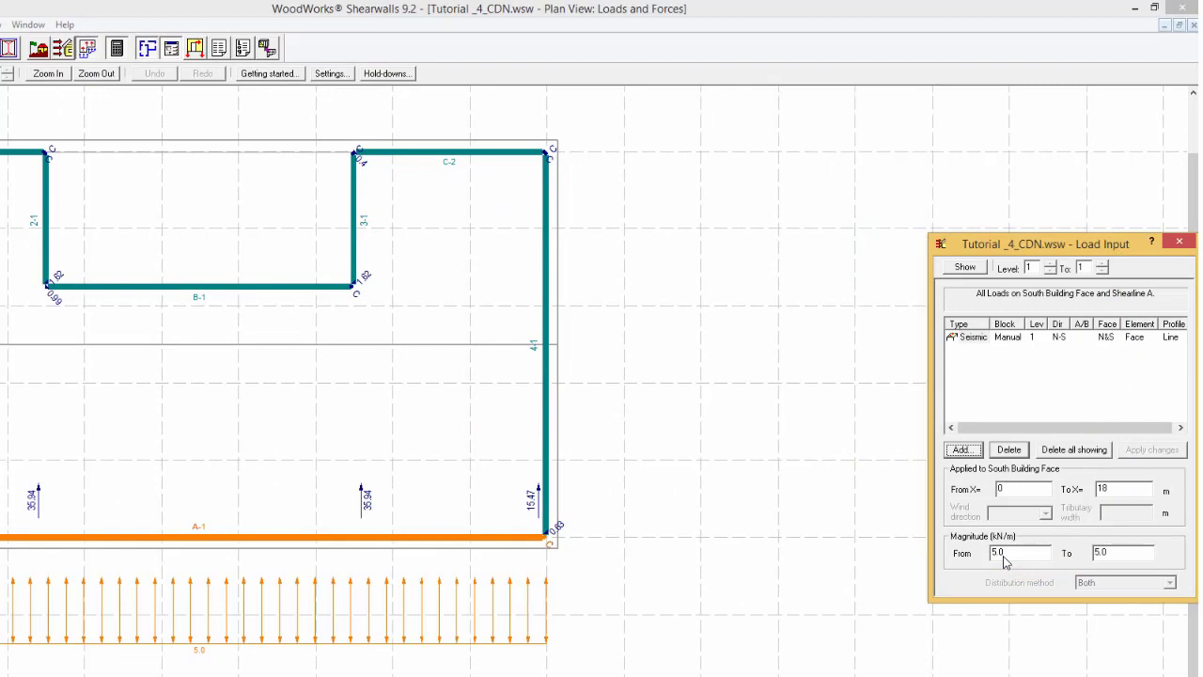
pyautogui.click(118, 51)
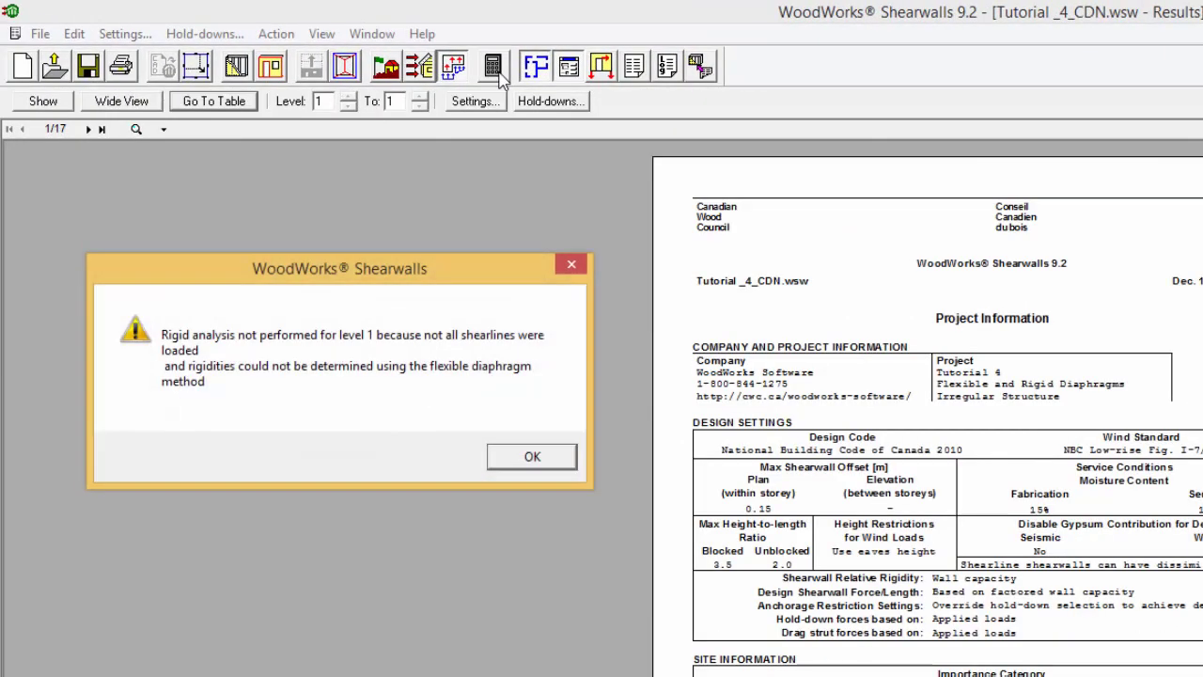
pyautogui.click(556, 460)
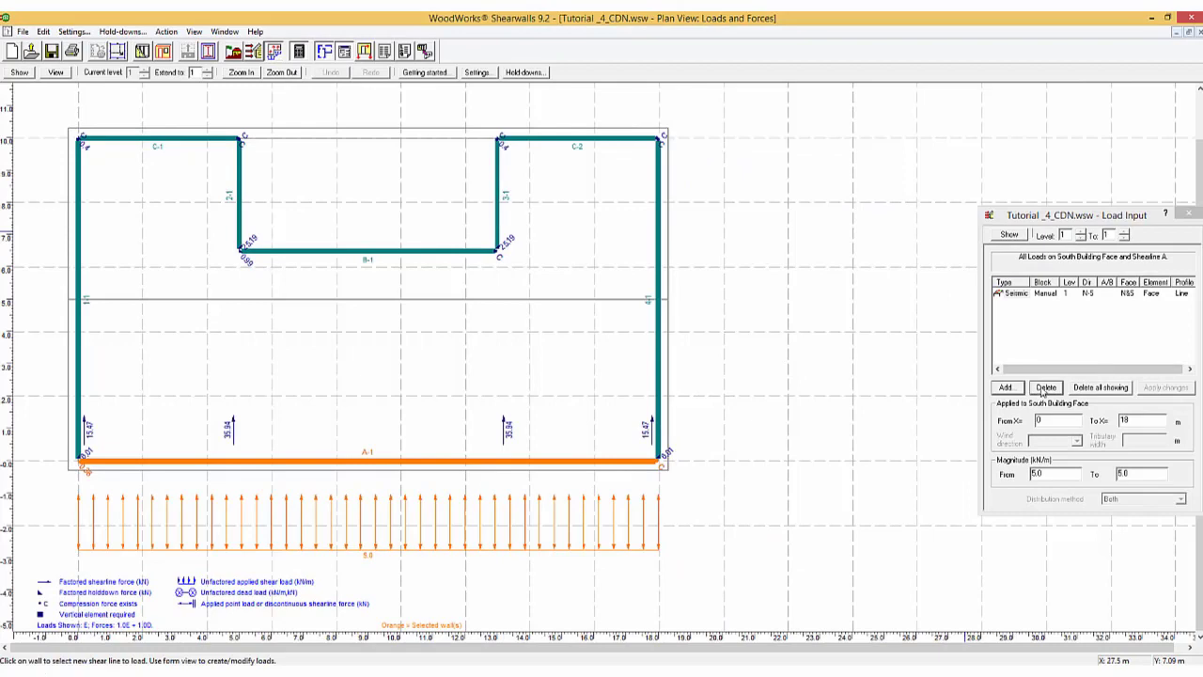
# - Remove the manual south-face seismic load, regenerate all loads, and rerun the design
pyautogui.click(1047, 388)
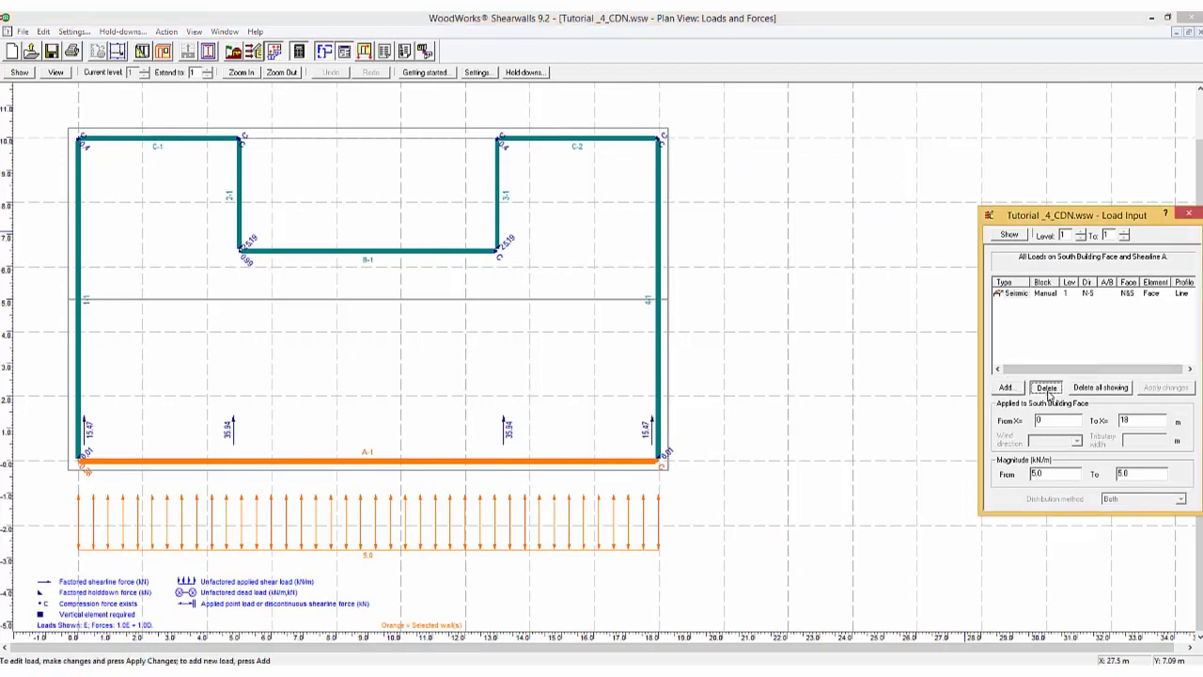
pyautogui.click(254, 52)
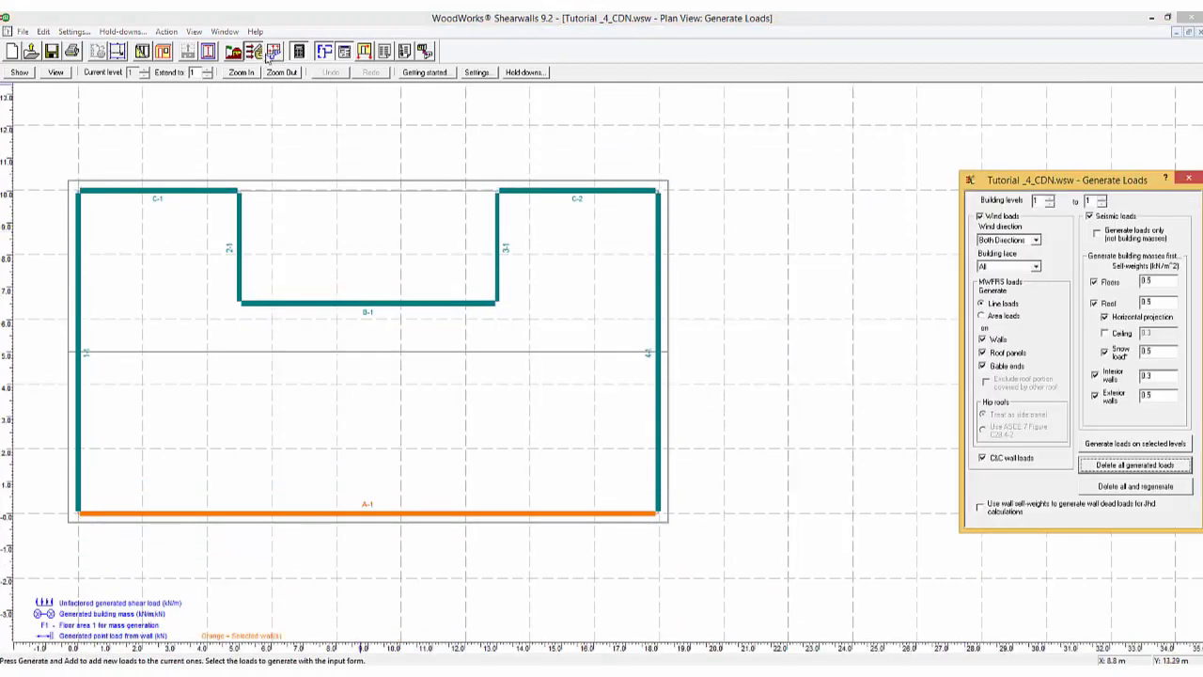
pyautogui.click(1128, 487)
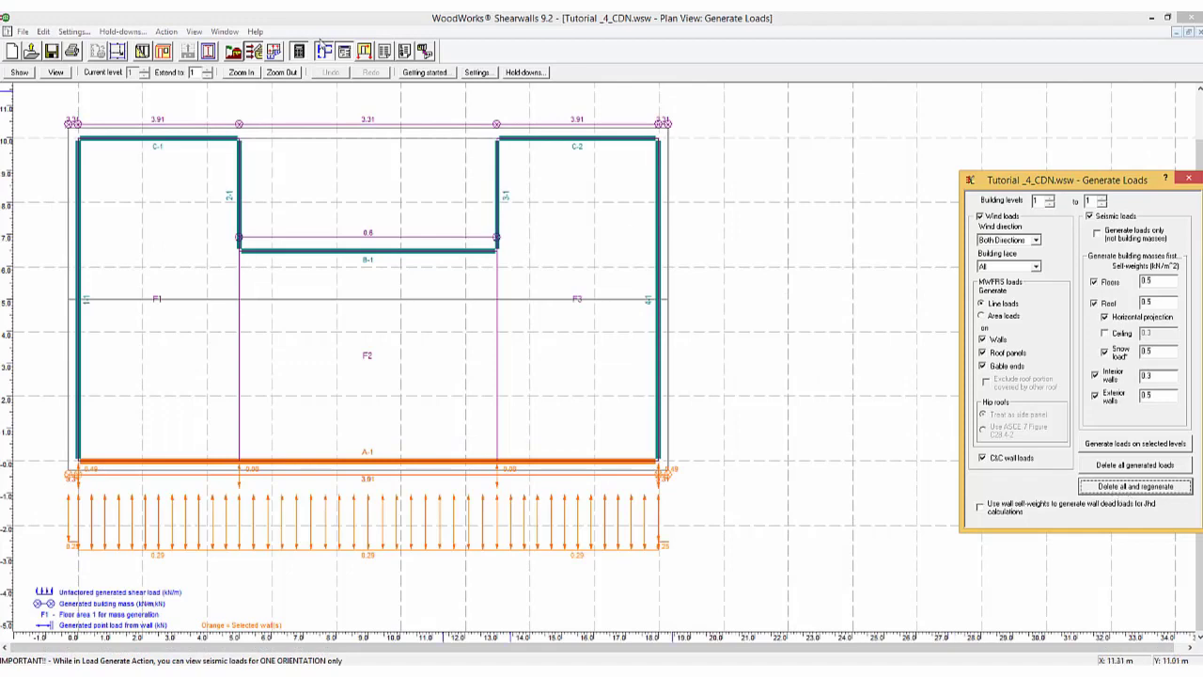
pyautogui.click(303, 51)
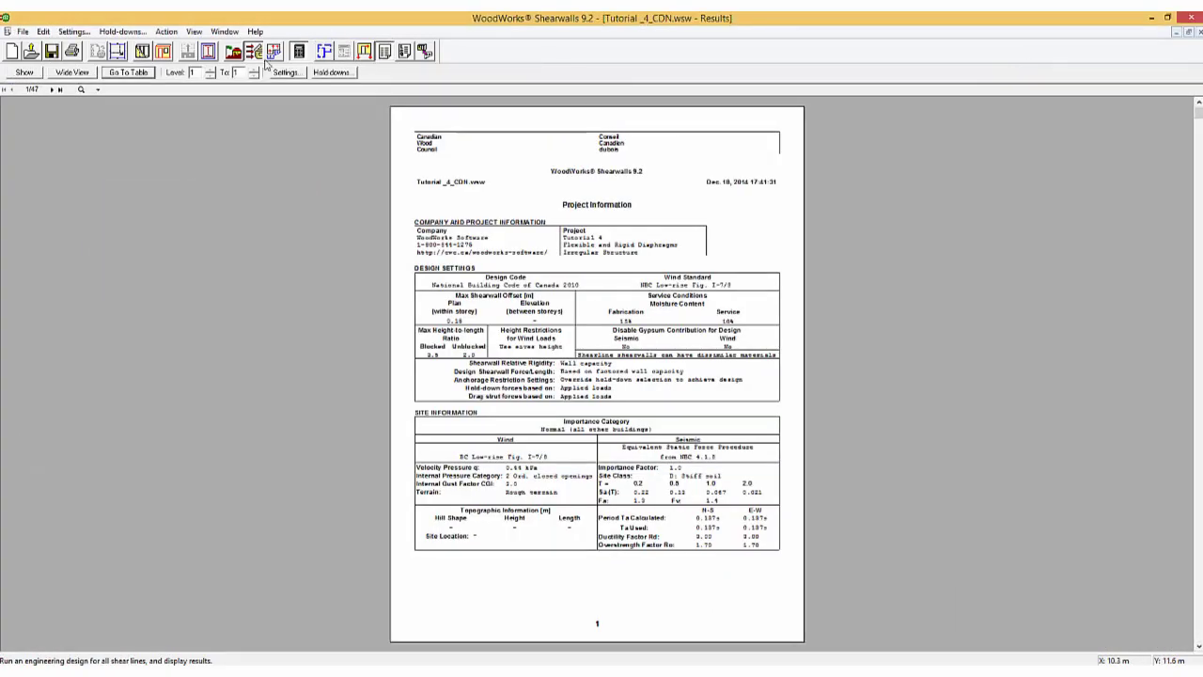
# - Widen the results report and open the Load Generation and Torsional Analysis Details log
pyautogui.click(89, 77)
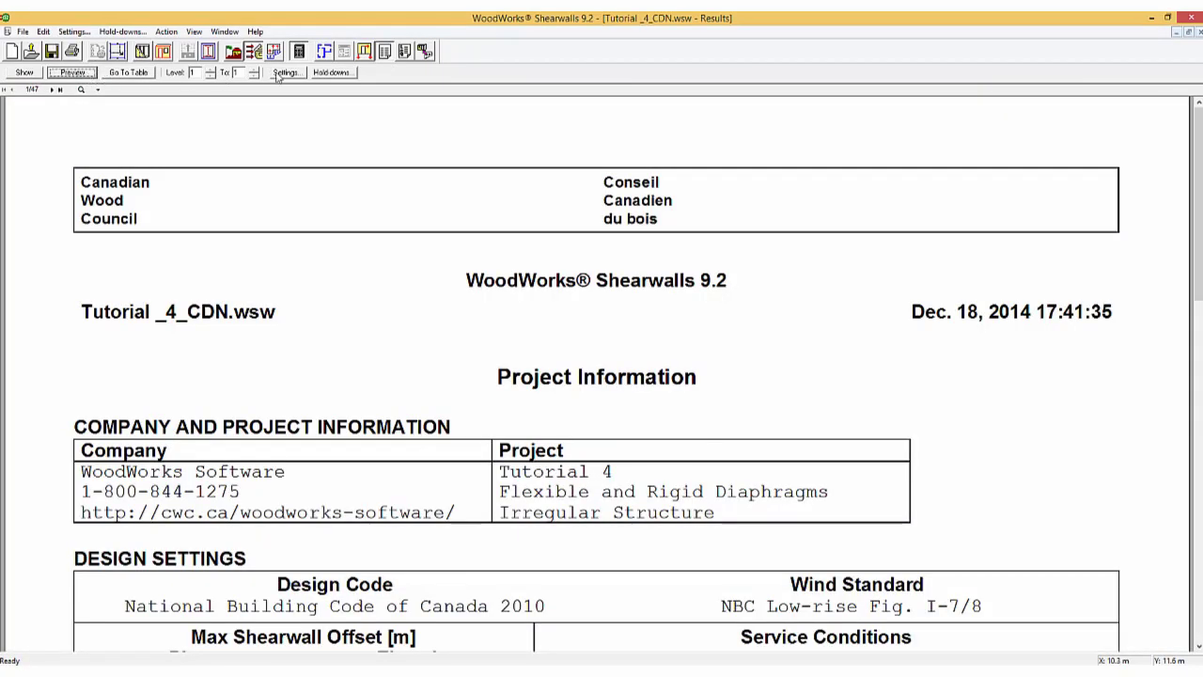
pyautogui.click(405, 53)
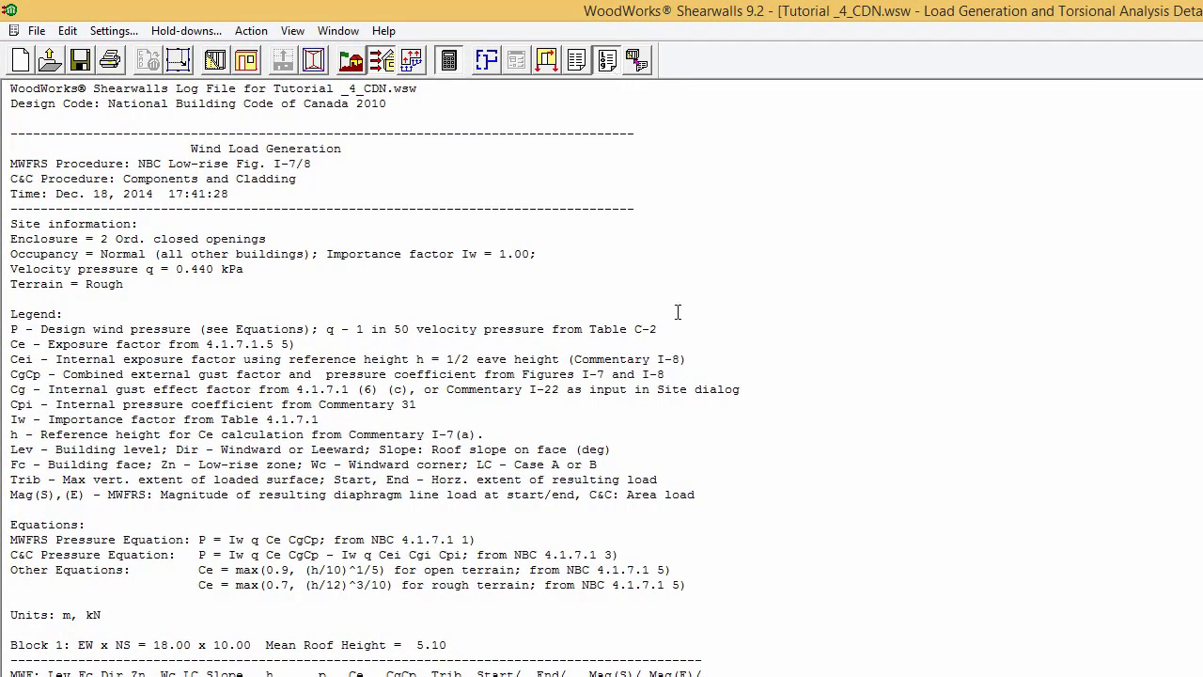
# - Scroll the log past the wind and seismic load tables to the Level 1 torsional analysis
pyautogui.scroll(-7, 676, 312)
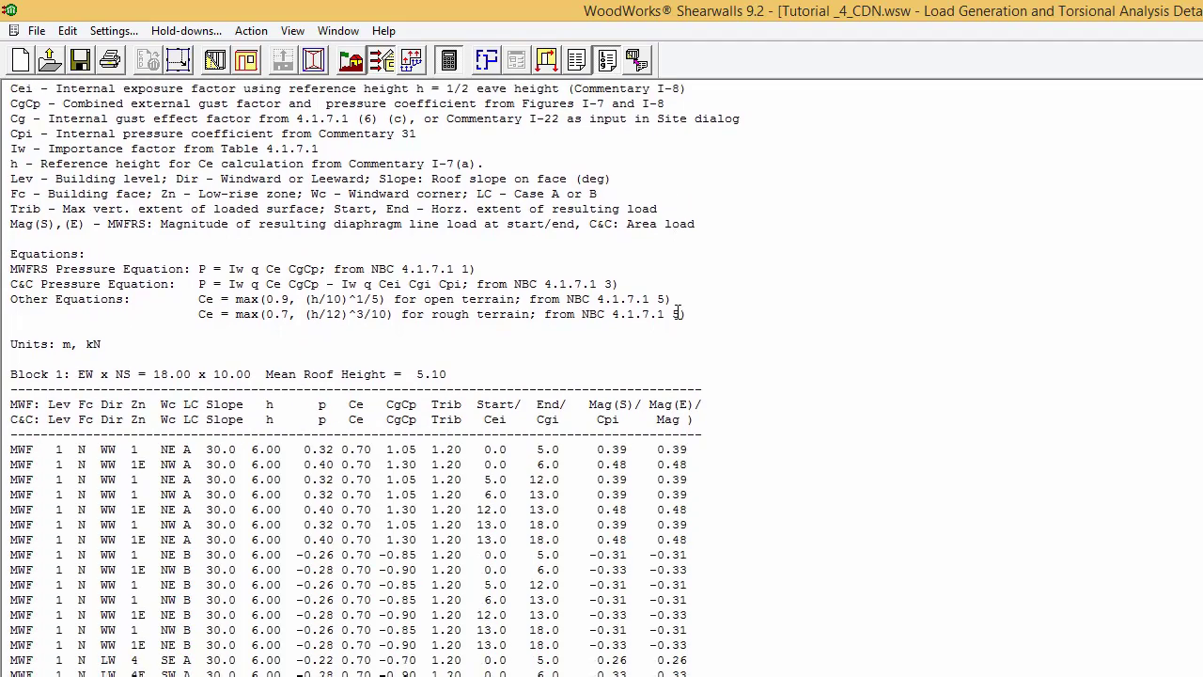
pyautogui.scroll(-15, 677, 313)
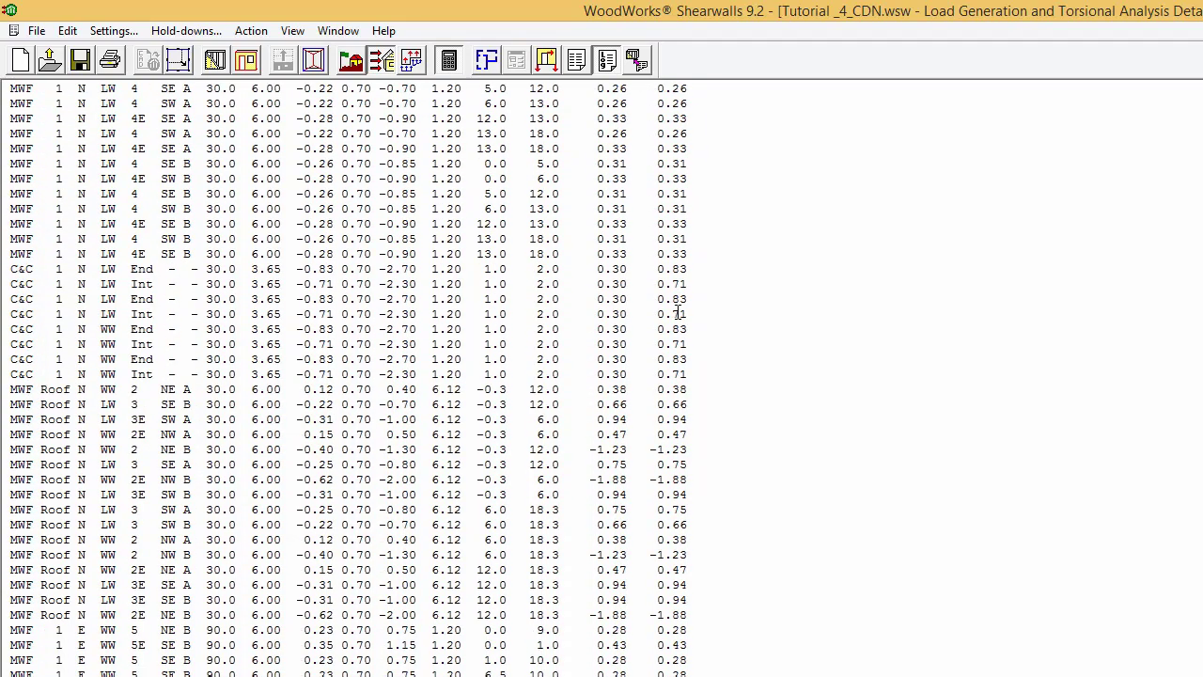
pyautogui.scroll(-14, 677, 313)
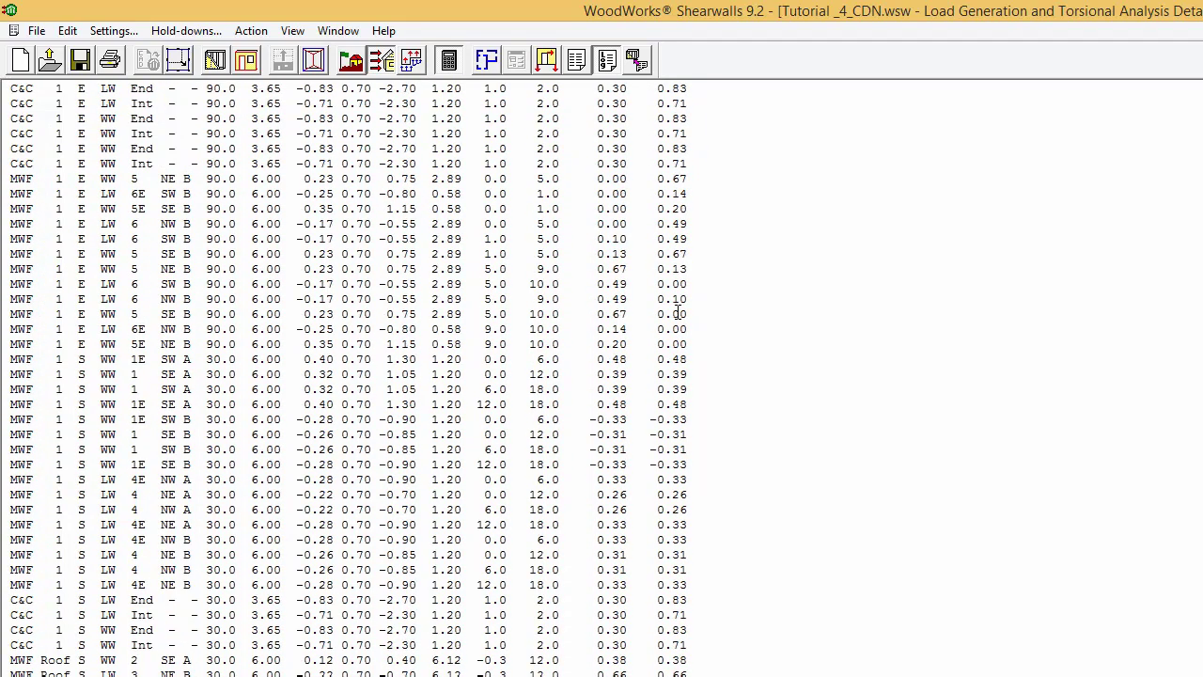
pyautogui.scroll(-9, 677, 312)
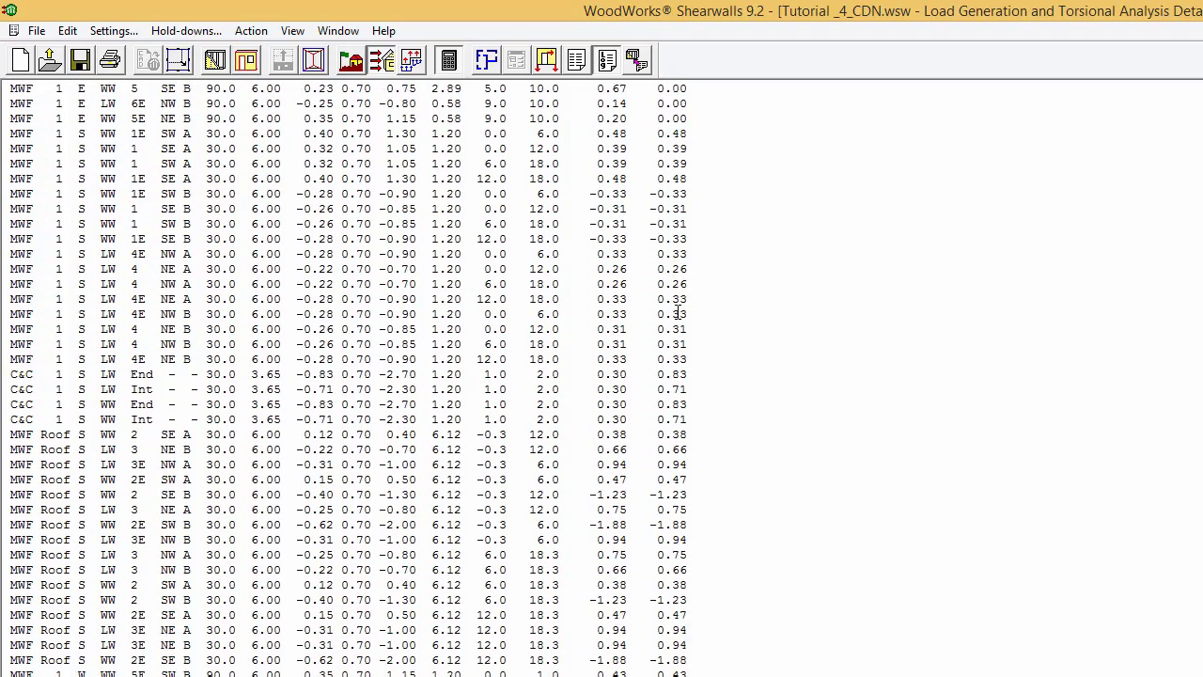
pyautogui.scroll(-20, 677, 312)
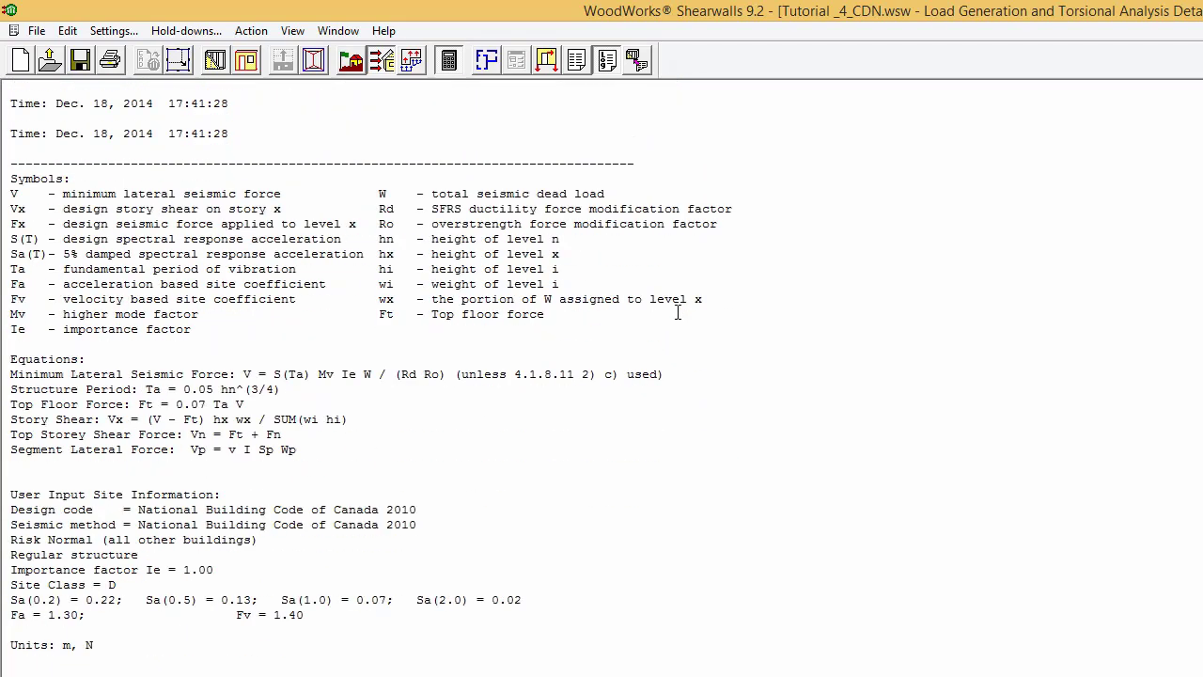
pyautogui.scroll(-5, 677, 312)
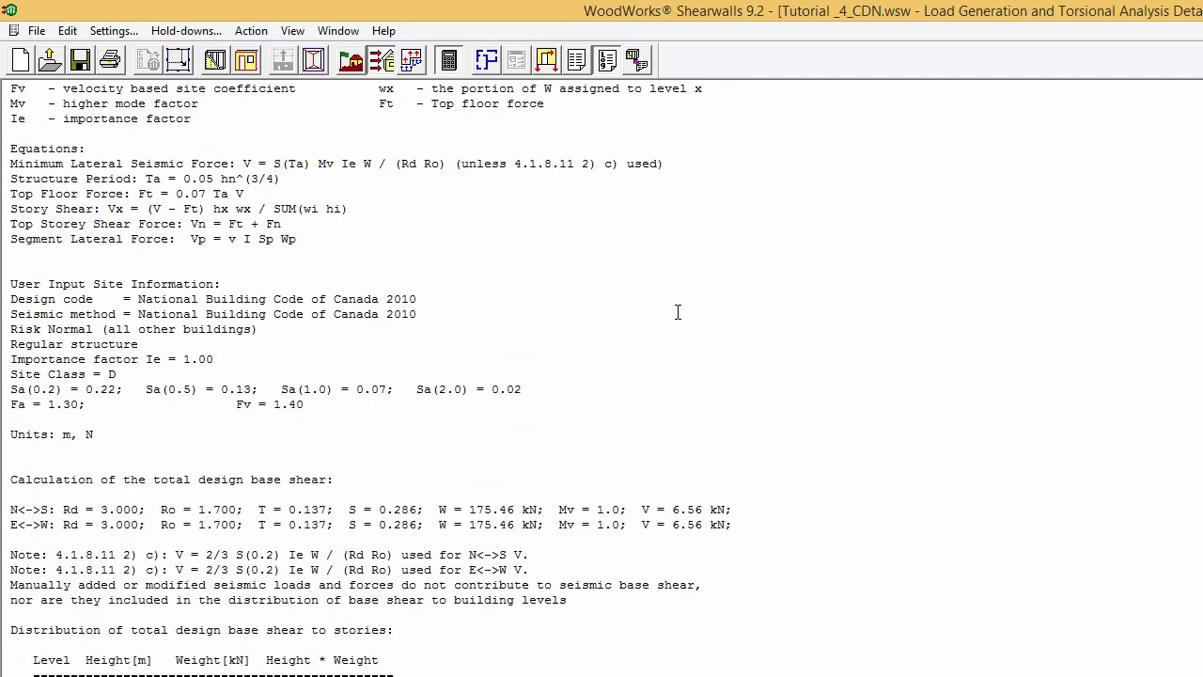
pyautogui.scroll(-16, 677, 313)
pyautogui.scroll(-8, 677, 312)
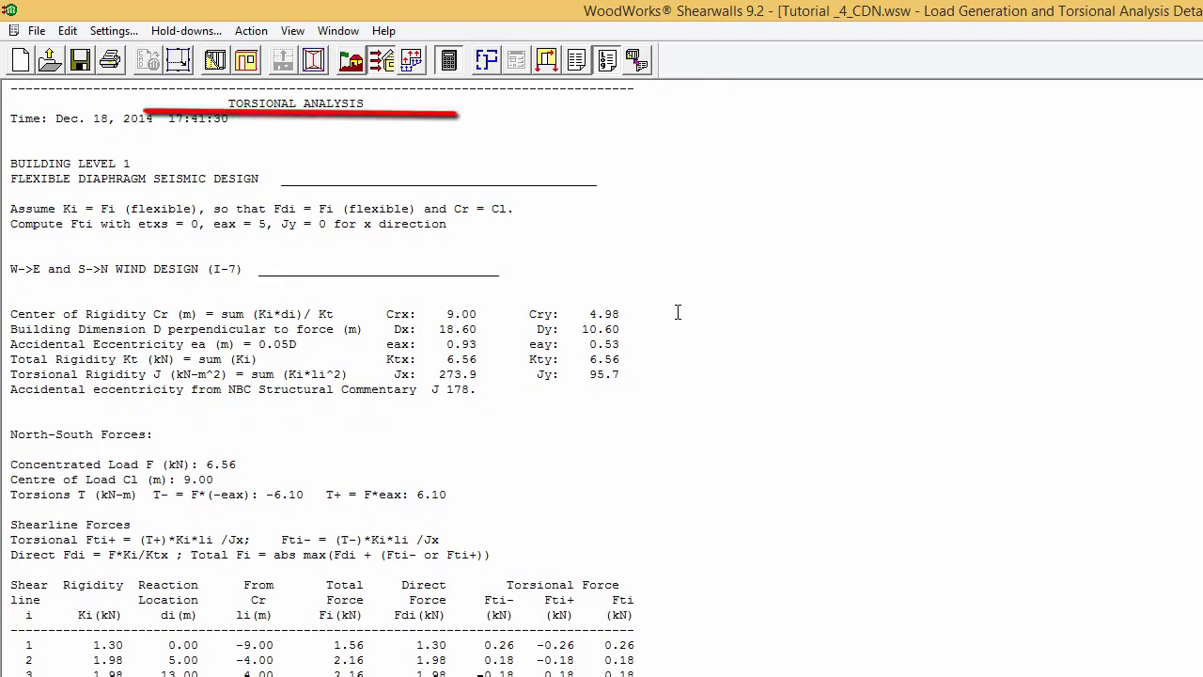
# - Scroll the log down to the rigid diaphragm seismic torsional analysis and North-South shearline forces
pyautogui.scroll(-6, 677, 313)
pyautogui.scroll(-12, 677, 312)
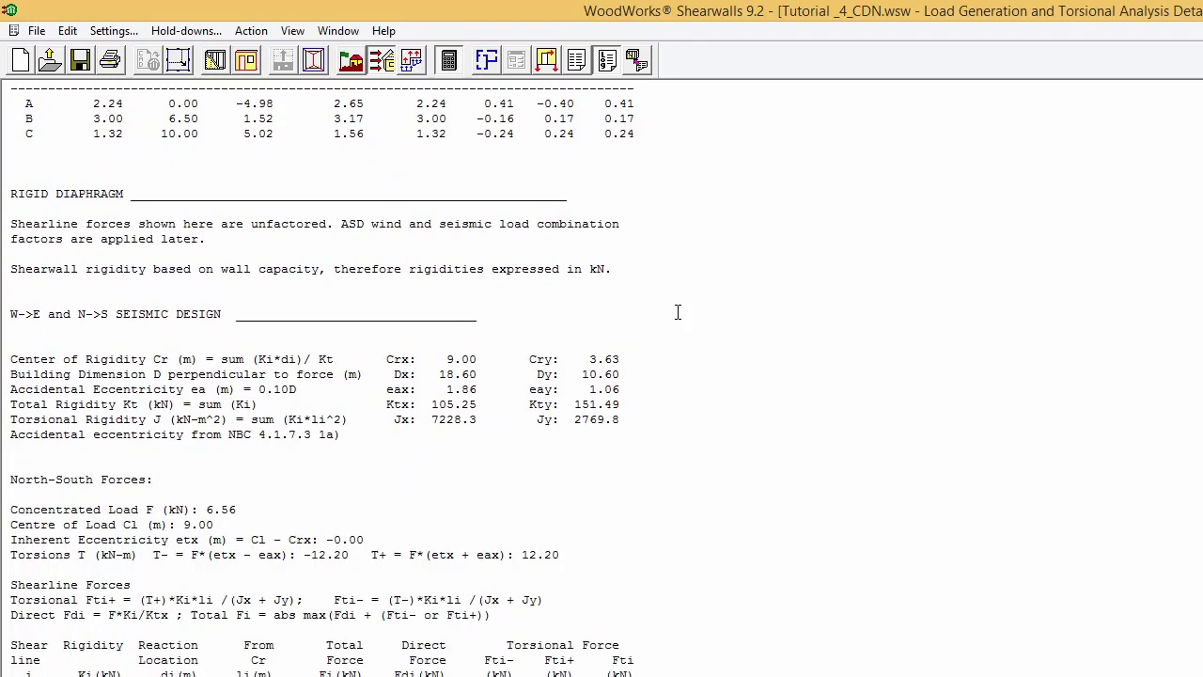
pyautogui.scroll(-1, 677, 312)
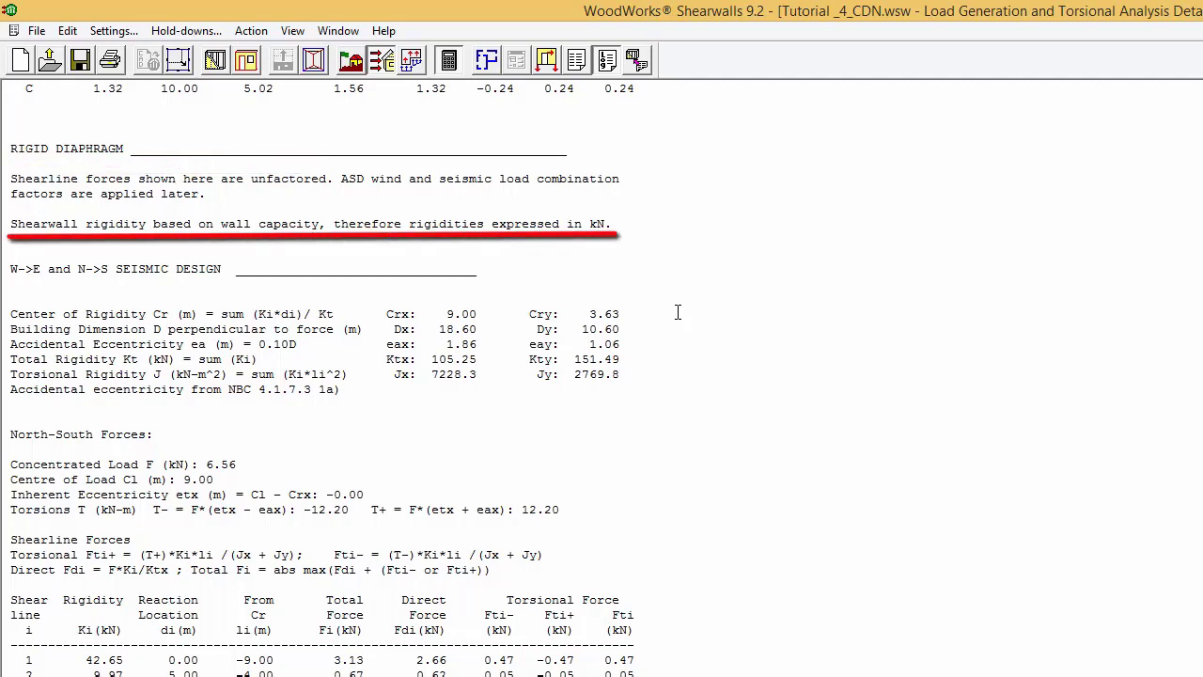
pyautogui.scroll(-3, 677, 313)
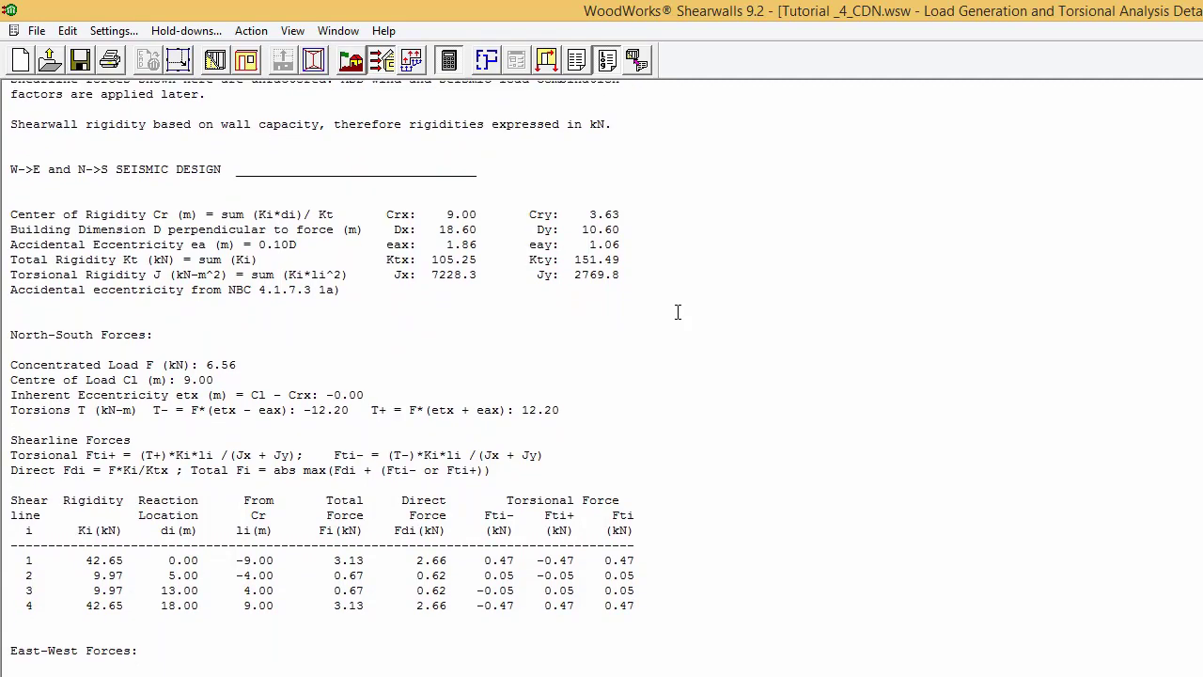
pyautogui.scroll(-1, 677, 312)
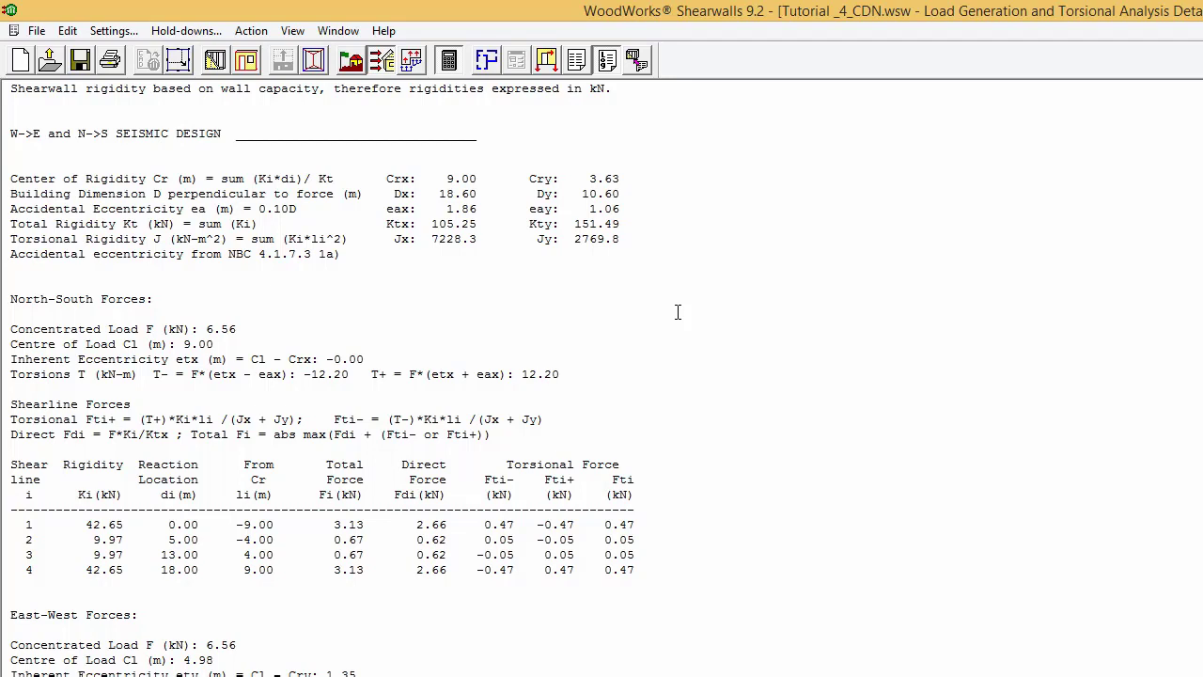
pyautogui.scroll(-1, 677, 312)
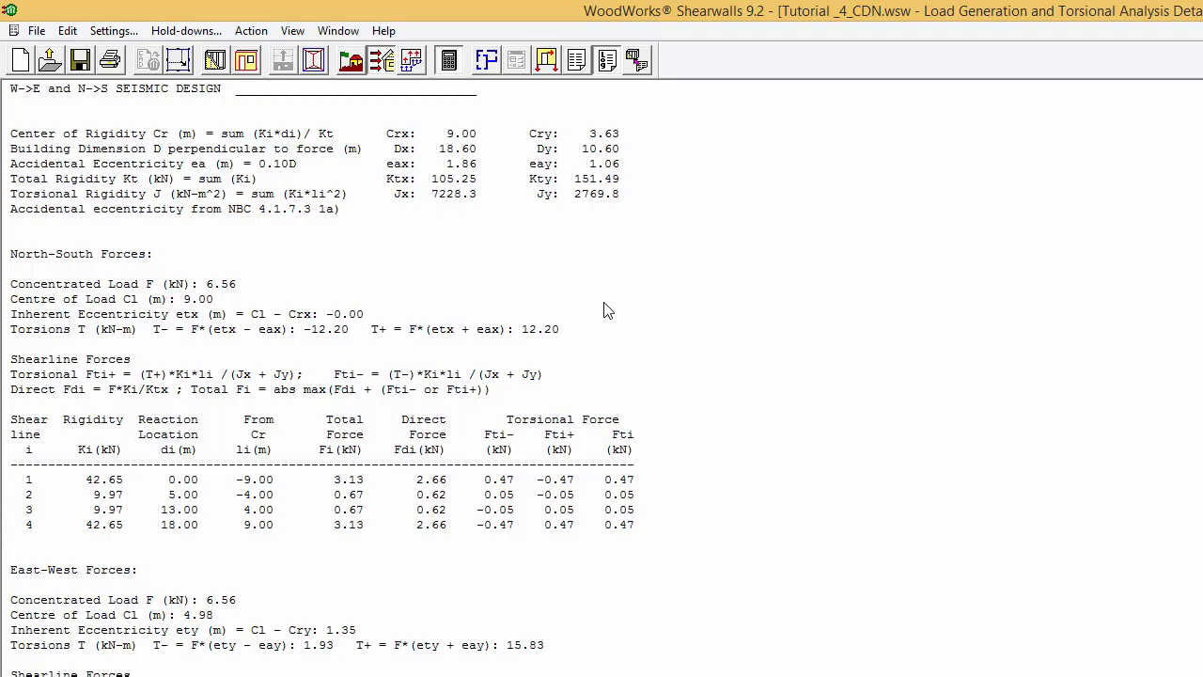
# - Open Settings to check the Worst-case rigid vs. flexible diaphragms option
pyautogui.click(111, 32)
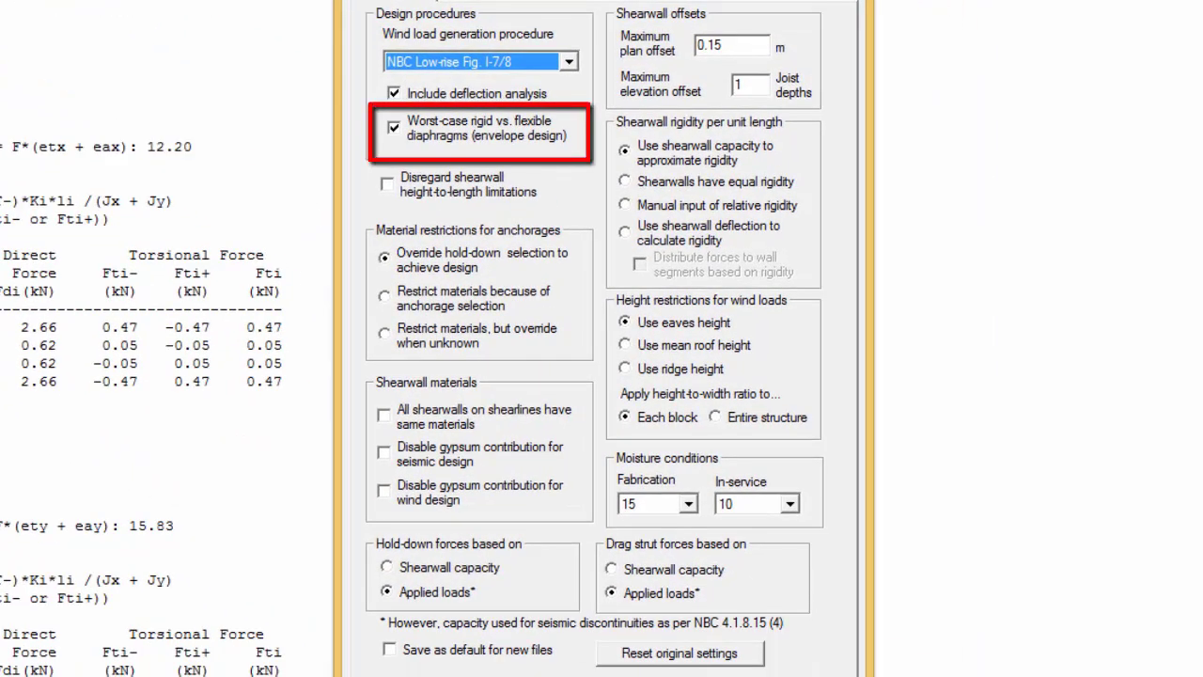